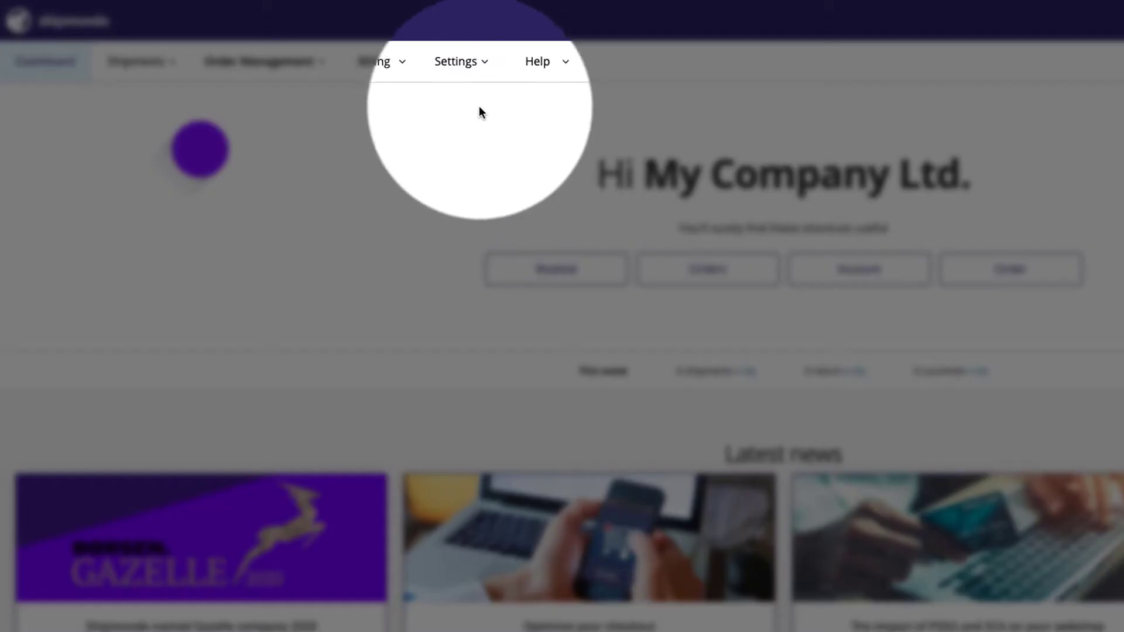
Open the My Company Ltd. order integration from Settings > Integration > Order for editing.
left_click(329, 44)
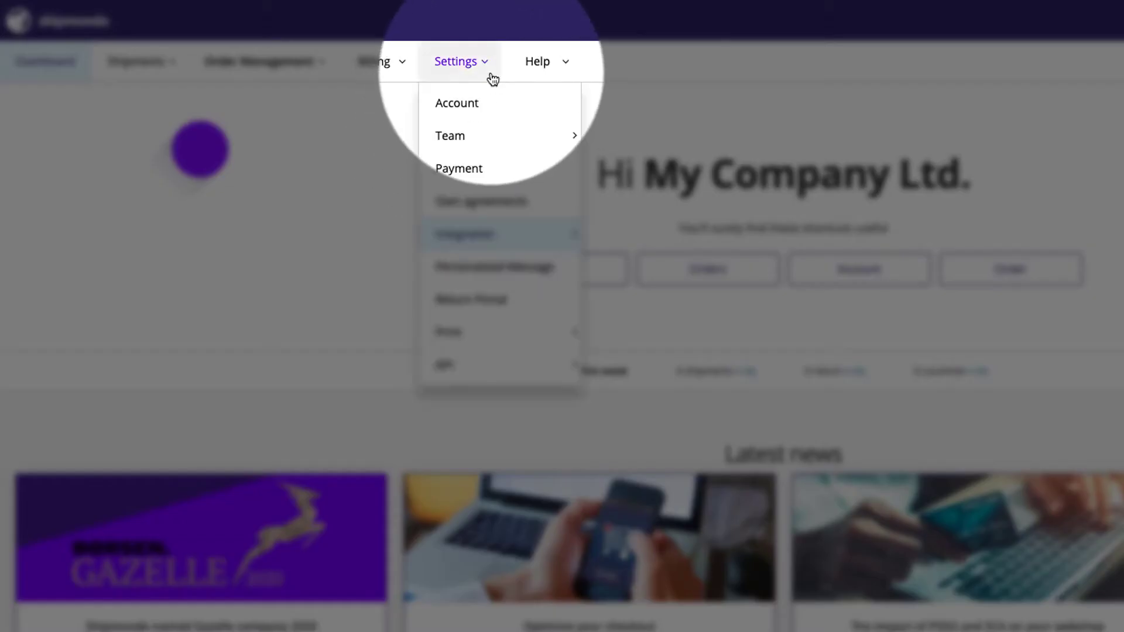
mouse_move(466, 233)
left_click(639, 243)
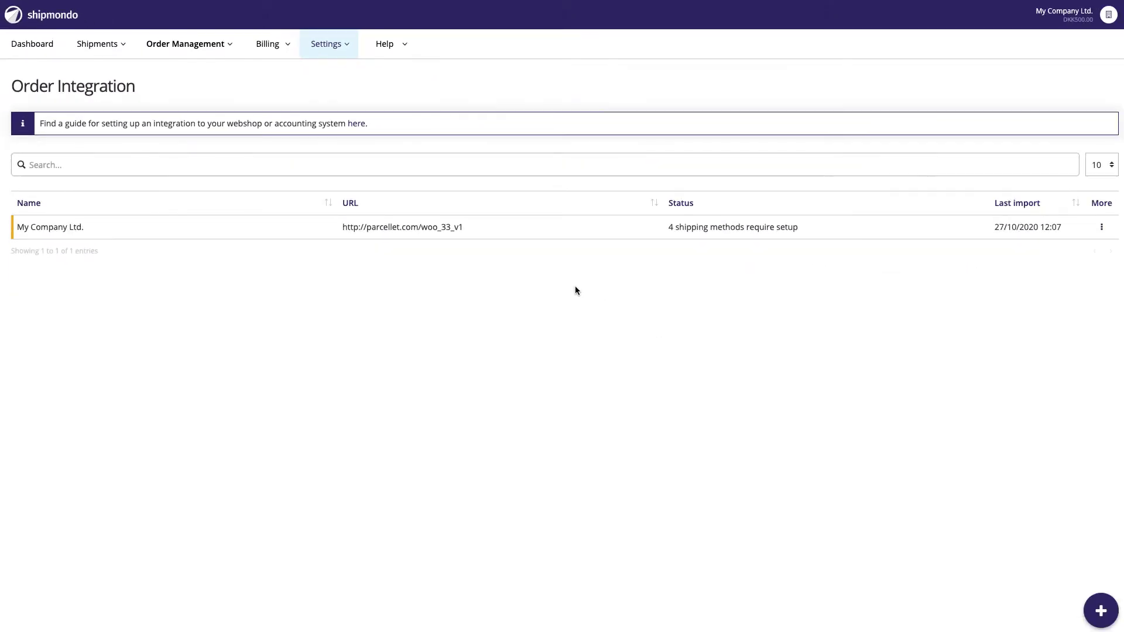
left_click(503, 229)
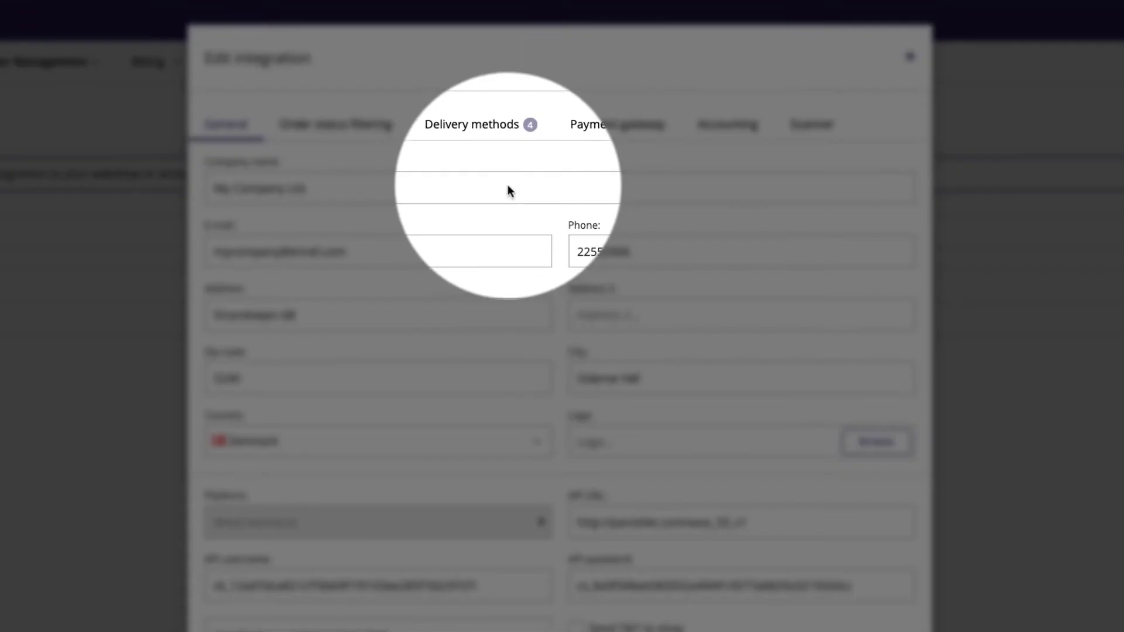
Open the PostNord Pickup Point delivery method's edit form from the Delivery methods list.
left_click(498, 89)
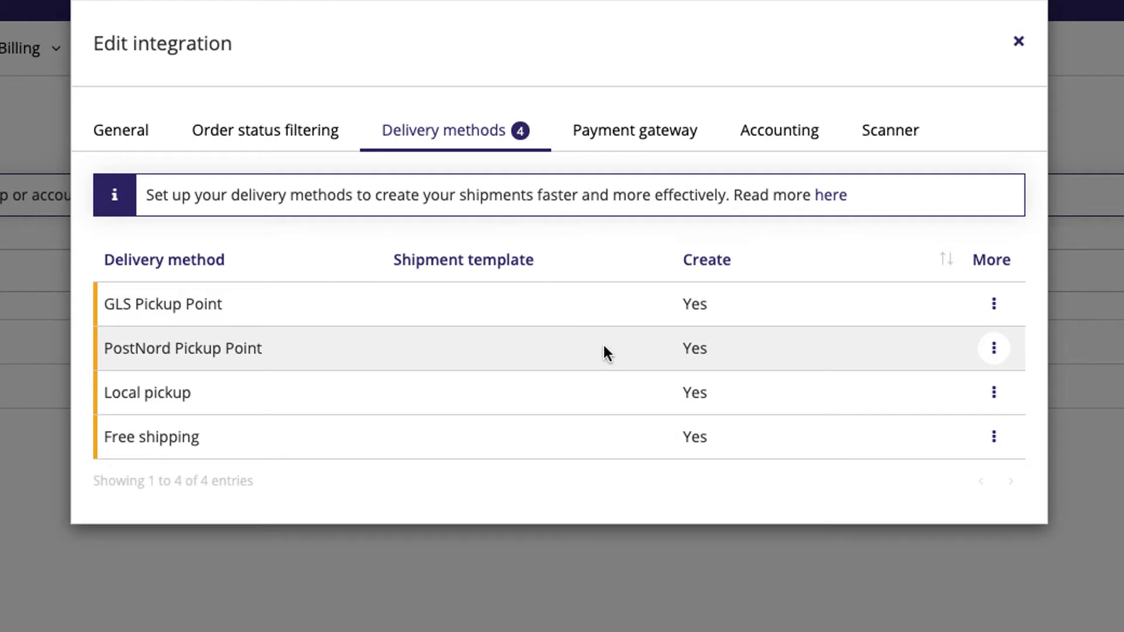
left_click(606, 354)
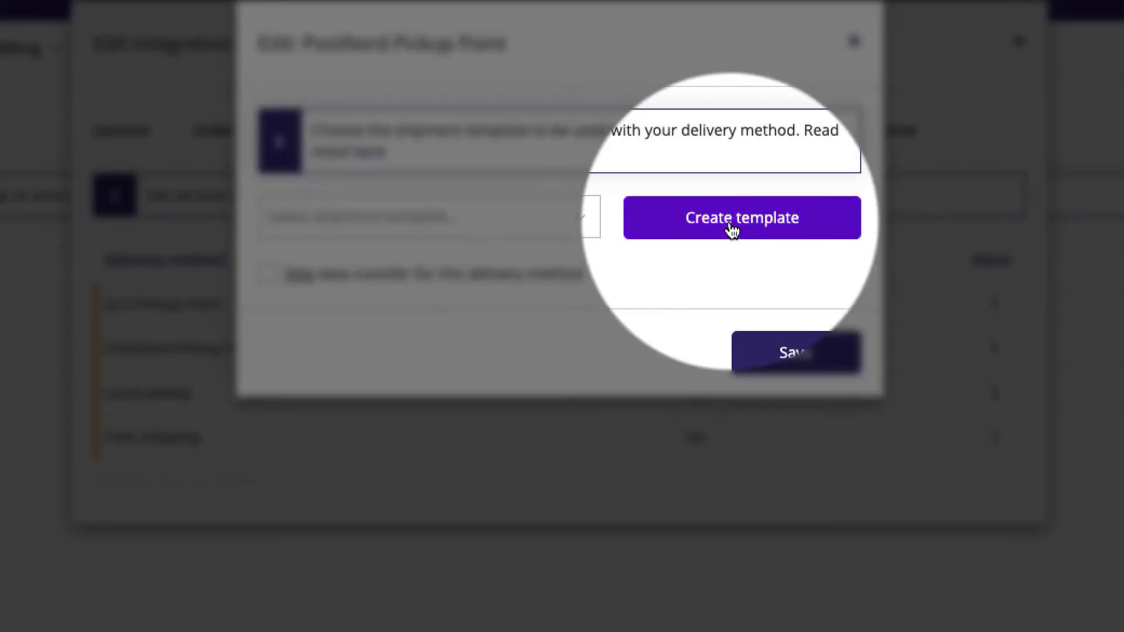
Name a new shipment template, choosing PostNord, MyPack Collect and the Shipmondo agreement.
left_click(729, 220)
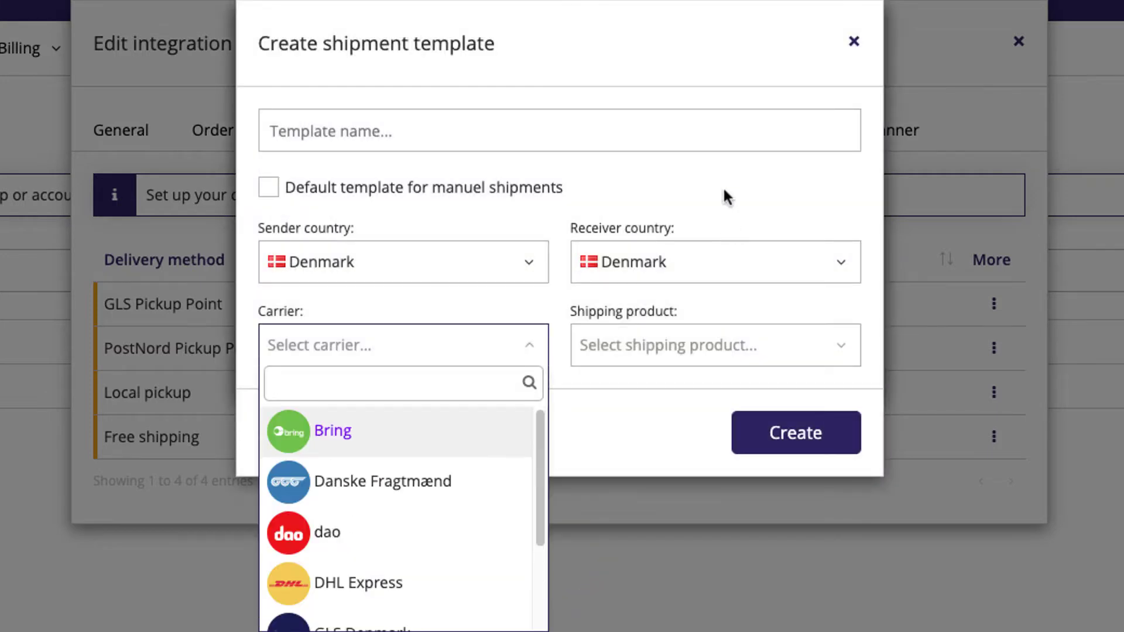
left_click(716, 133)
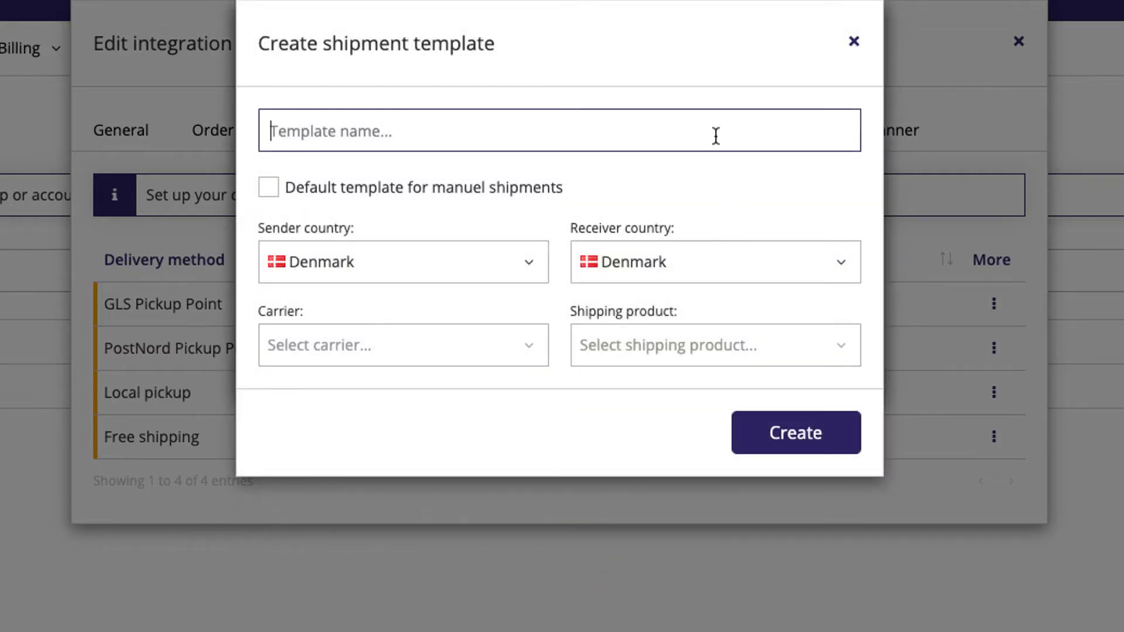
type("PostNord Pickup Point")
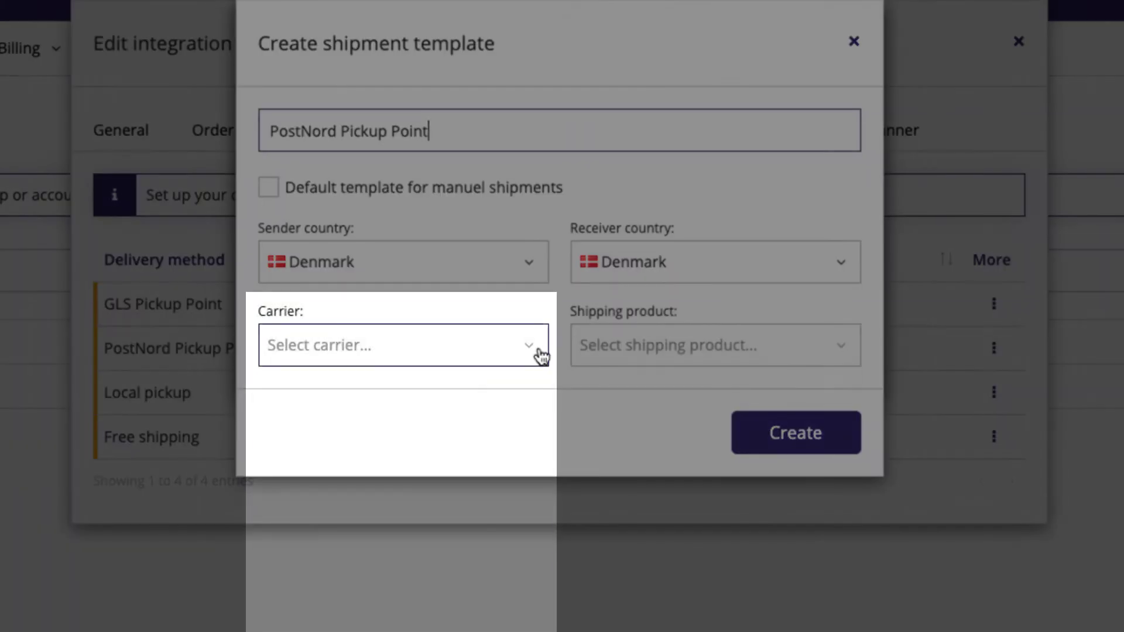
left_click(531, 345)
scroll(396, 527, "down", 3)
left_click(339, 553)
left_click(715, 345)
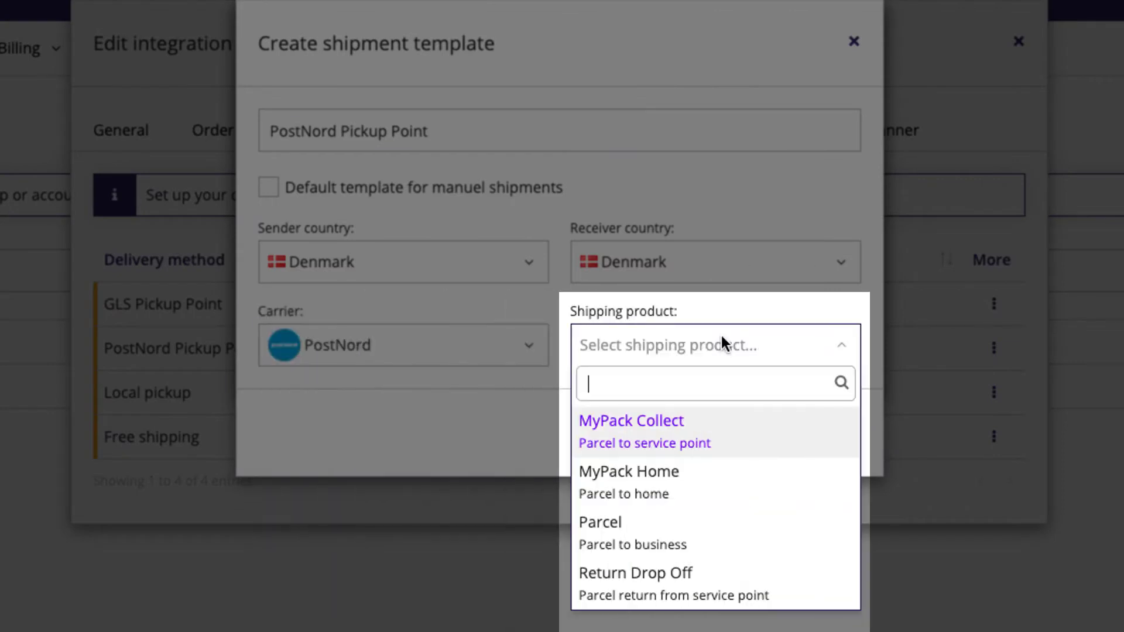
left_click(633, 419)
left_click(710, 427)
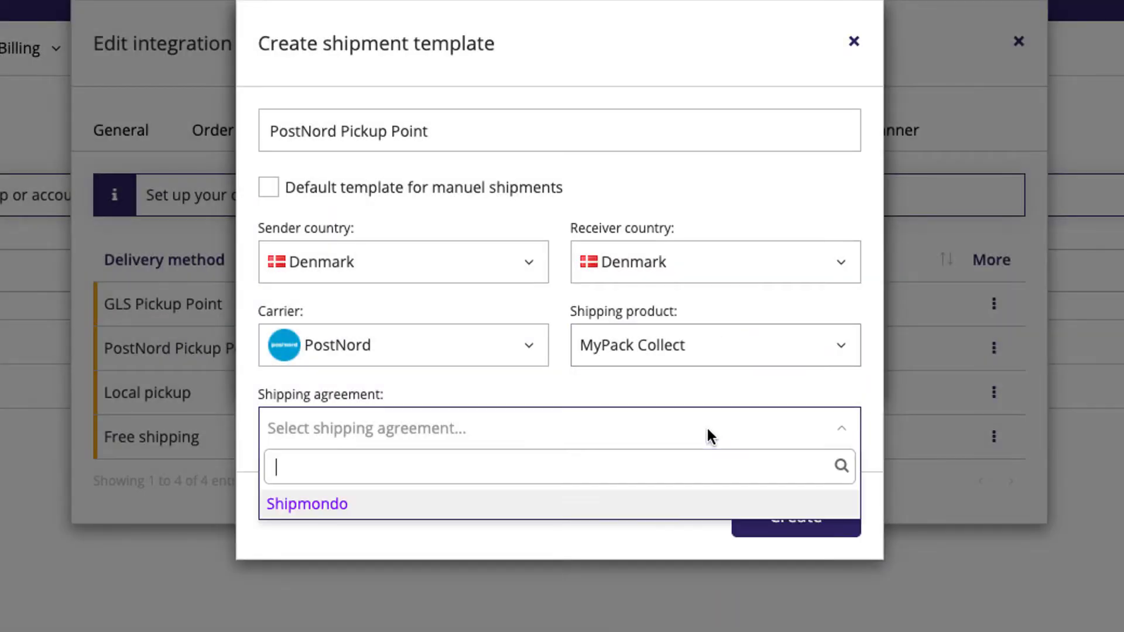
left_click(674, 507)
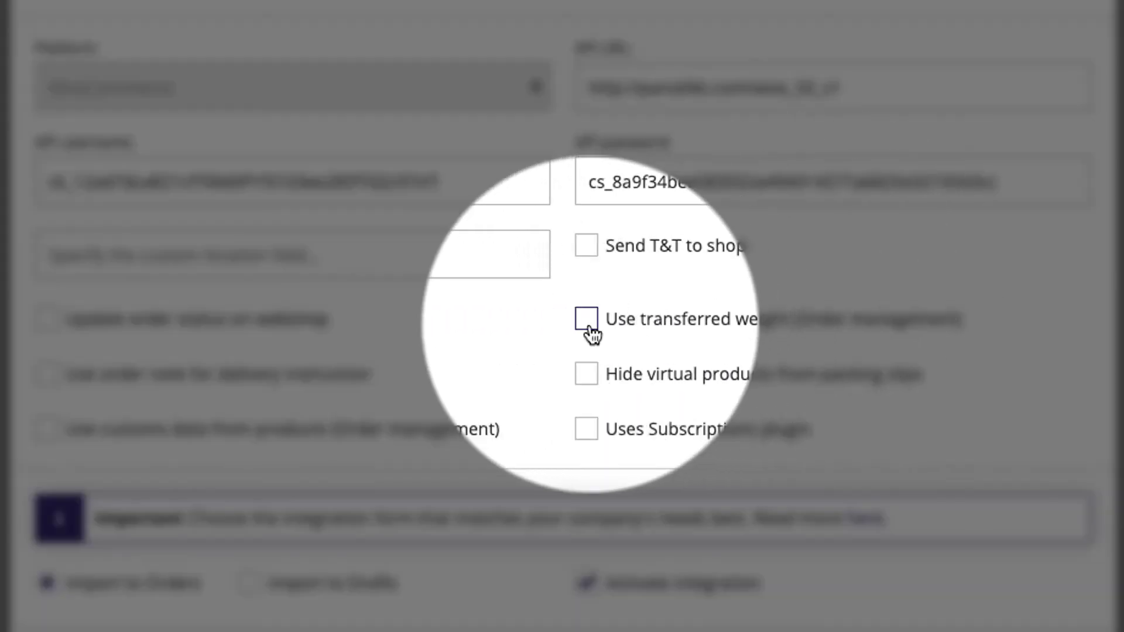
Enable 'Use transferred weight (Order management)' and save the integration.
left_click(587, 318)
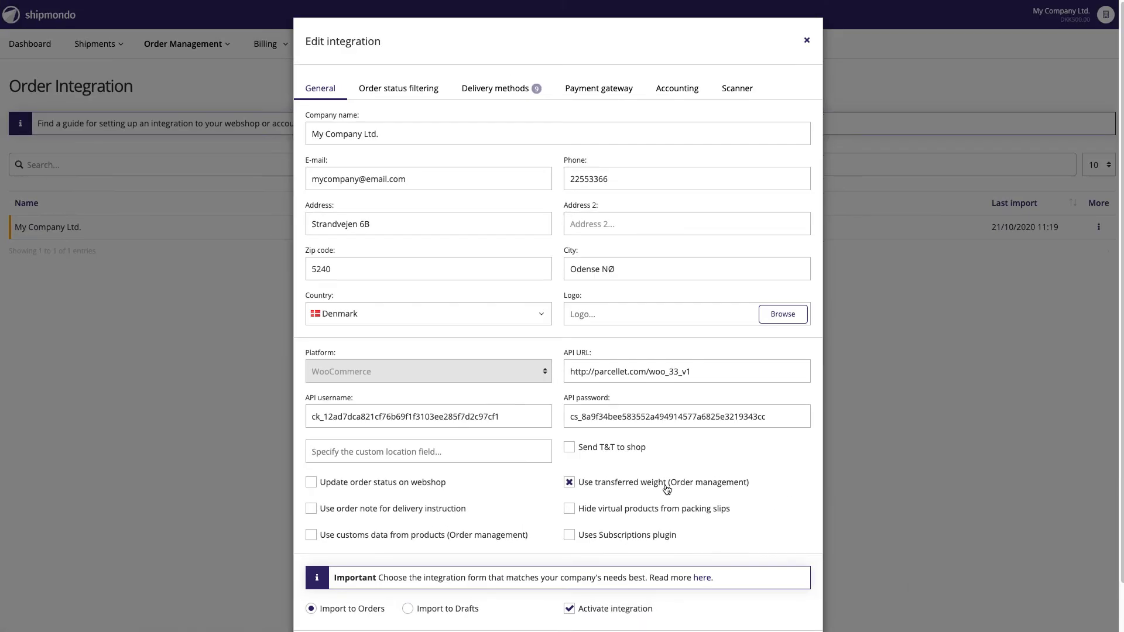
scroll(667, 489, "down", 2)
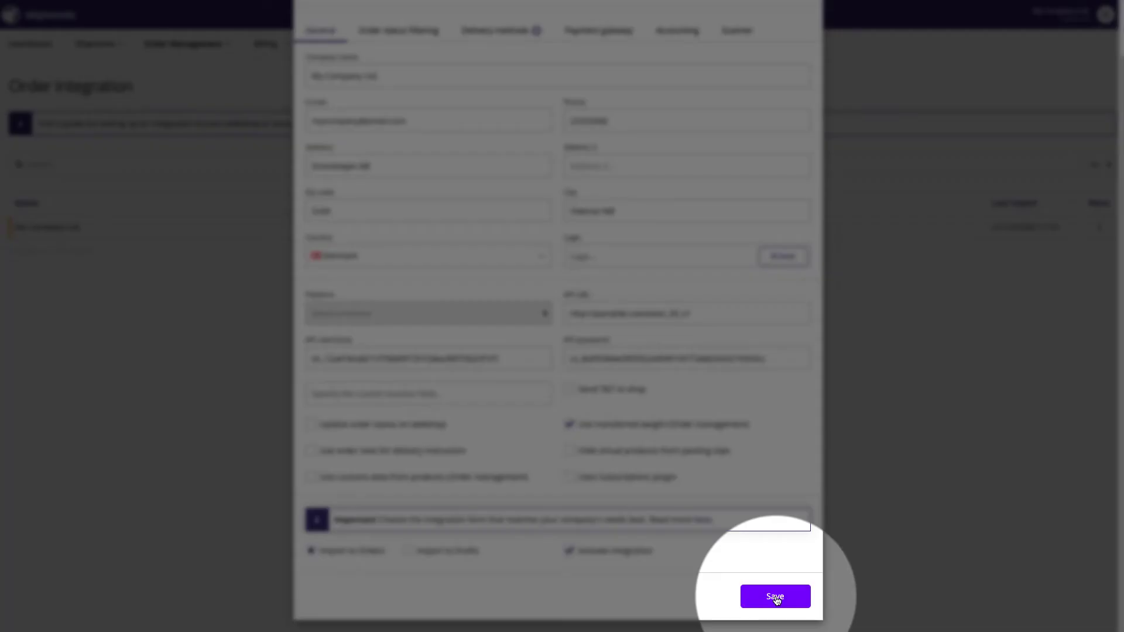
left_click(776, 597)
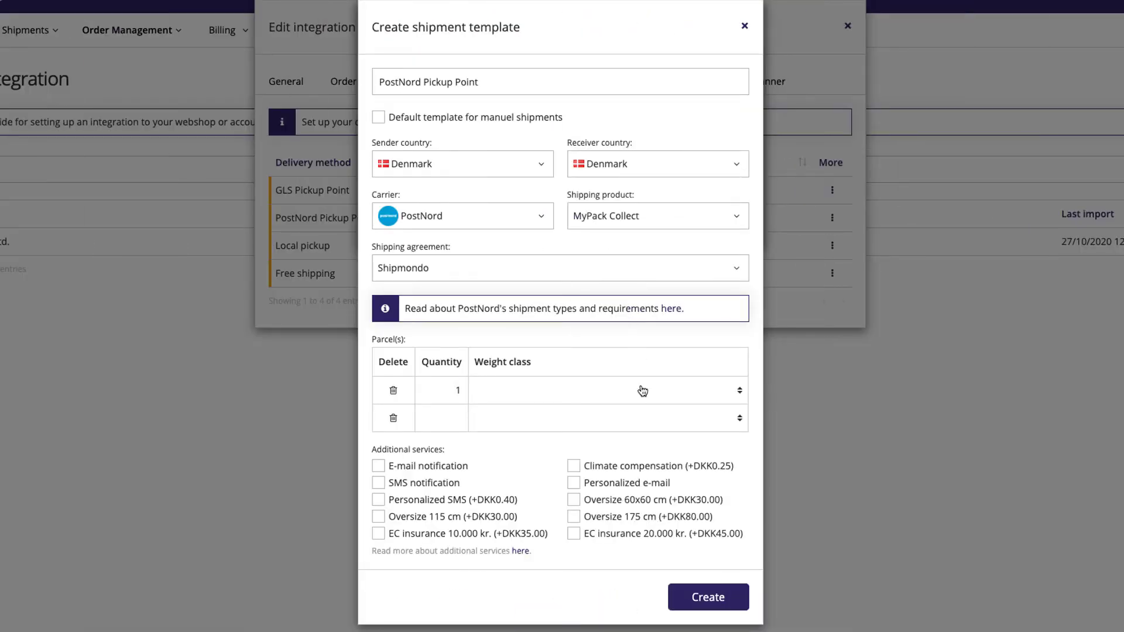
Create the template with 1-5 kg weight class and e-mail notification, then save PostNord Pickup Point.
left_click(642, 390)
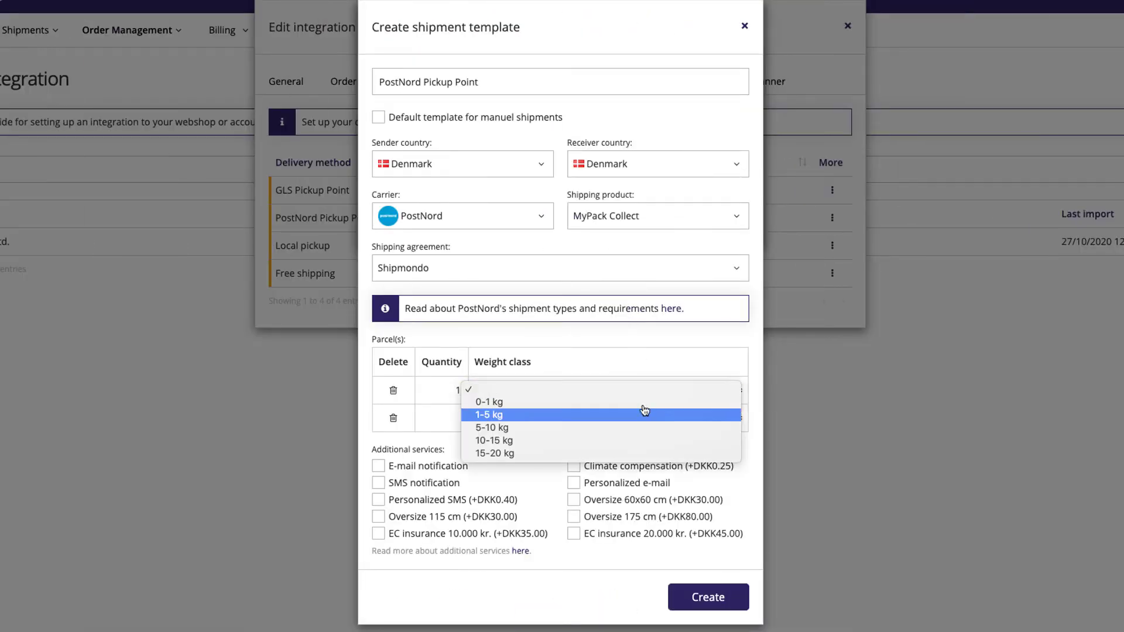
left_click(645, 413)
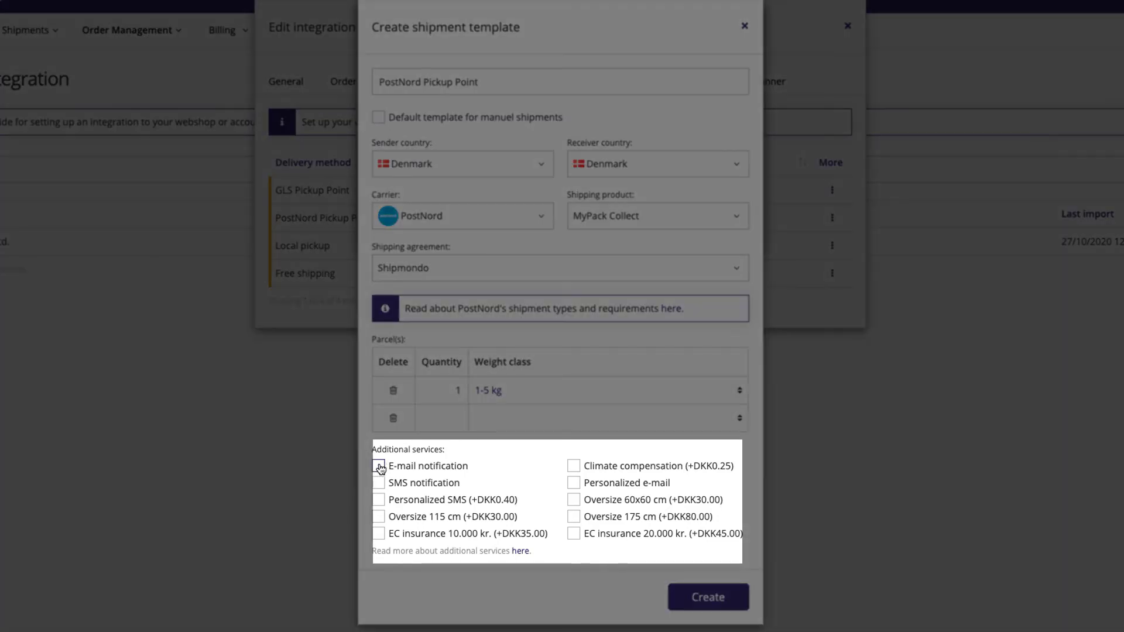
left_click(377, 466)
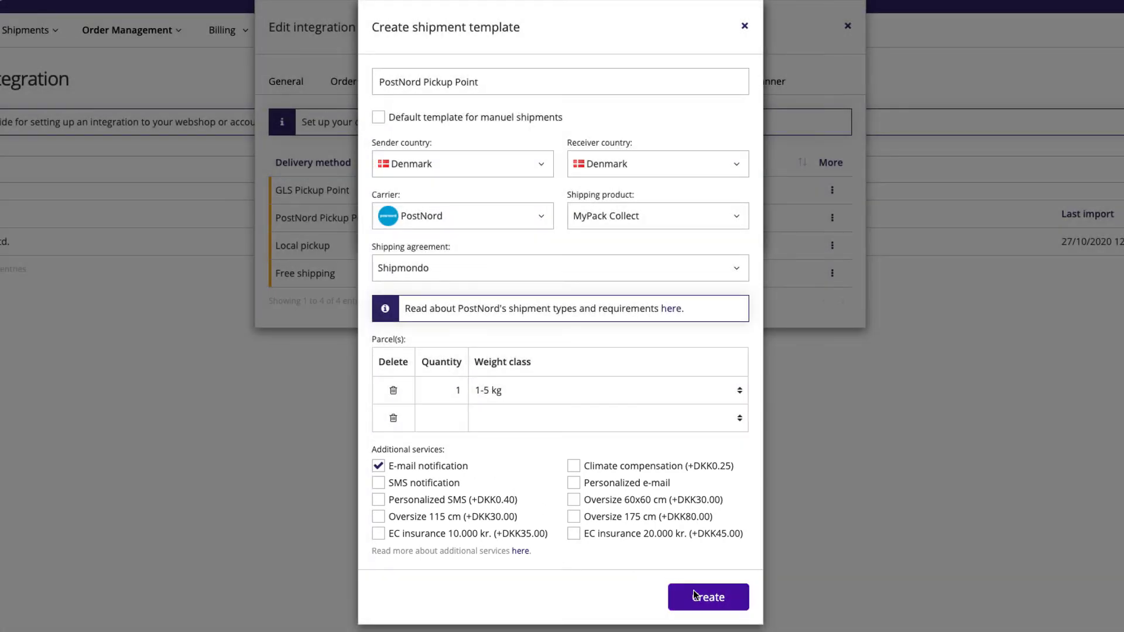
left_click(693, 594)
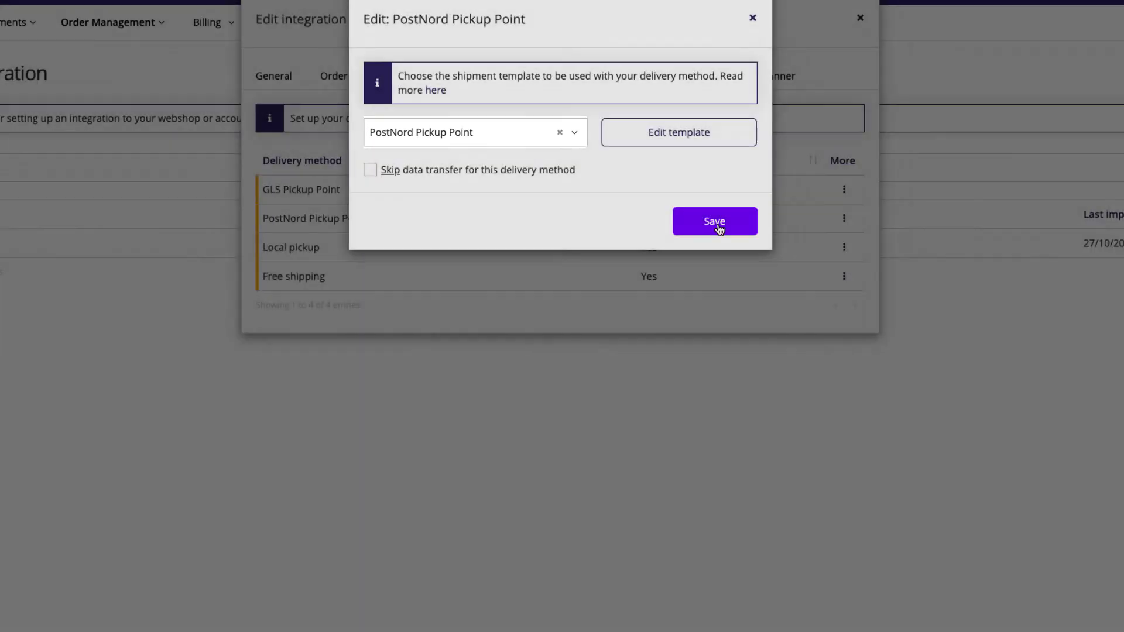
left_click(714, 221)
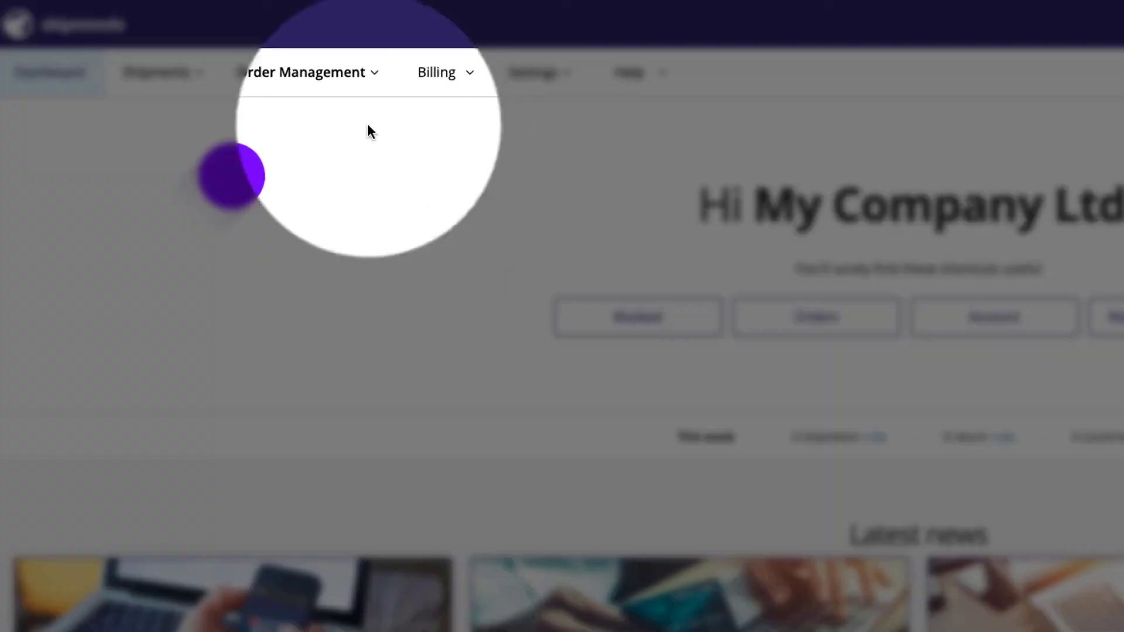
Select all orders under Order Management > Orders and expand the Create pick lists options.
left_click(301, 72)
left_click(356, 123)
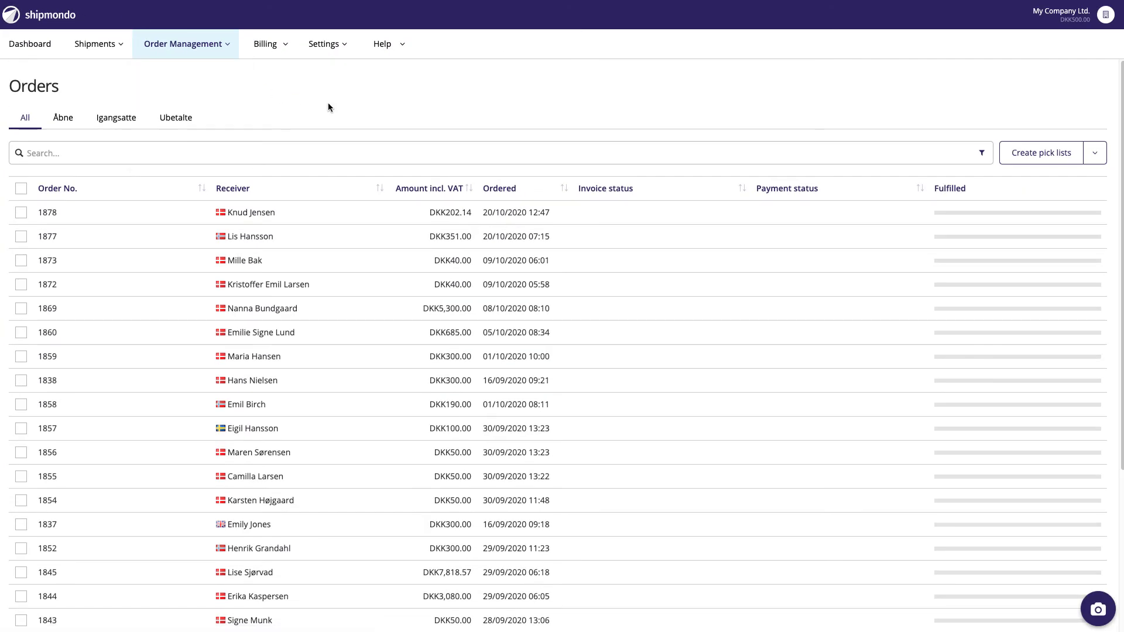
left_click(21, 188)
left_click(1095, 153)
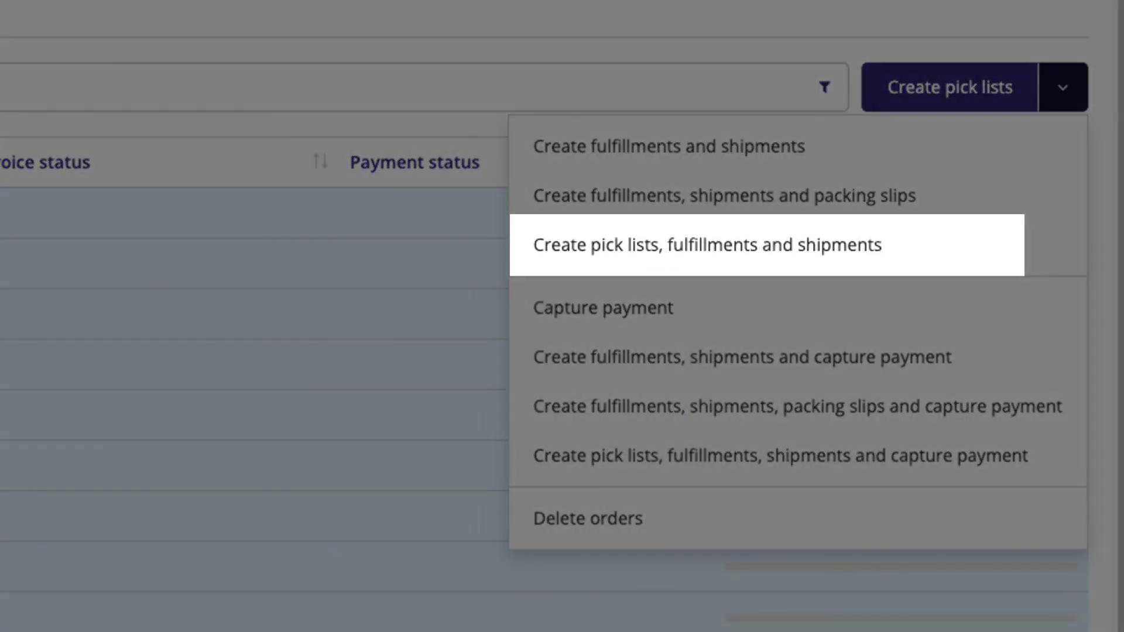